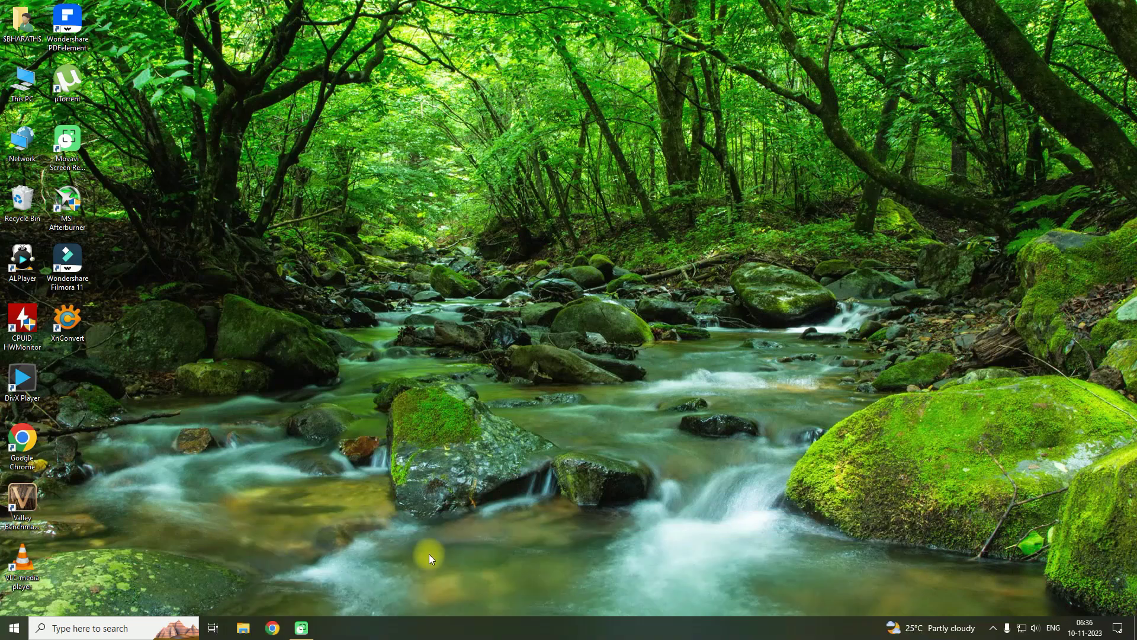
- Search Windows for 'sto' and launch Microsoft Store from the results
left_click(94, 629)
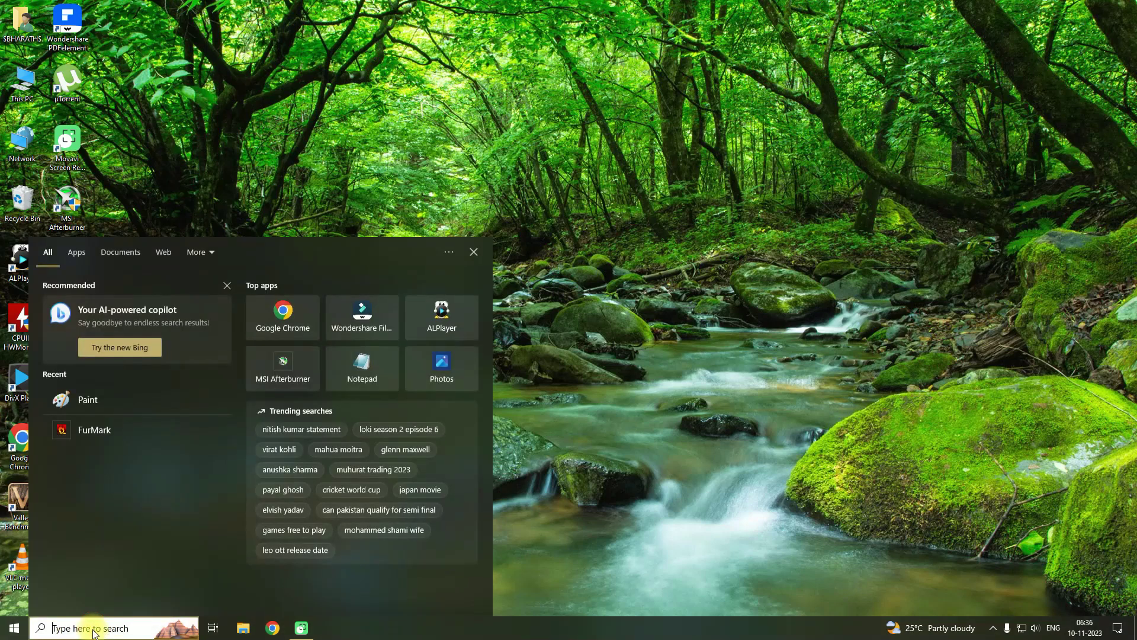
type("sto")
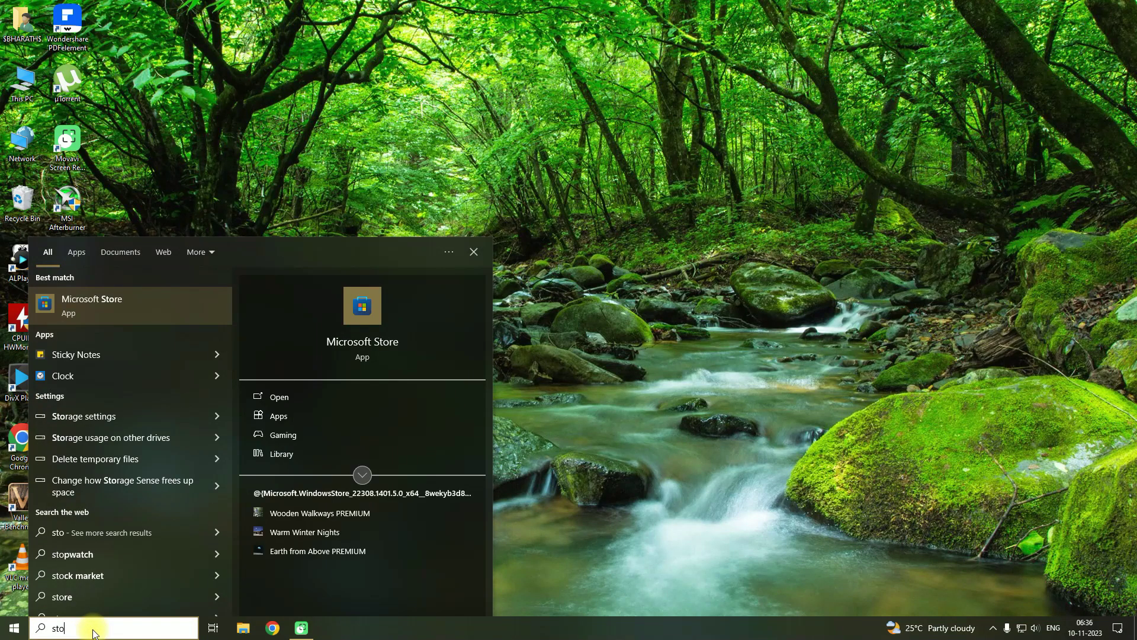
left_click(361, 348)
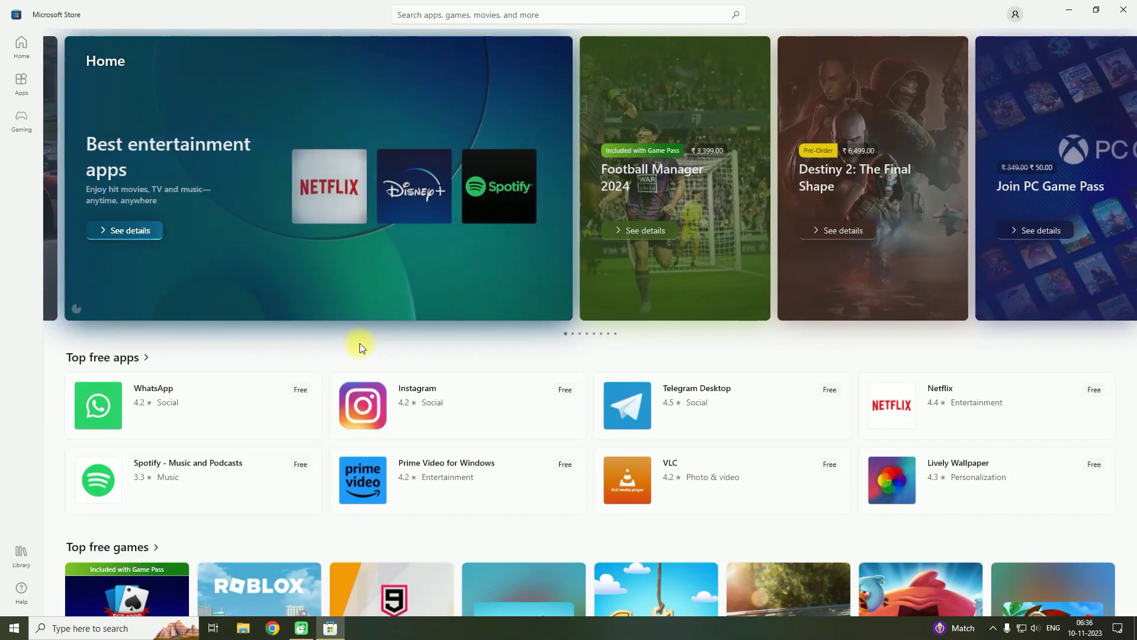
- Search the Store for 'xdm' and install Xtreme Download Manager - XDM
left_click(542, 14)
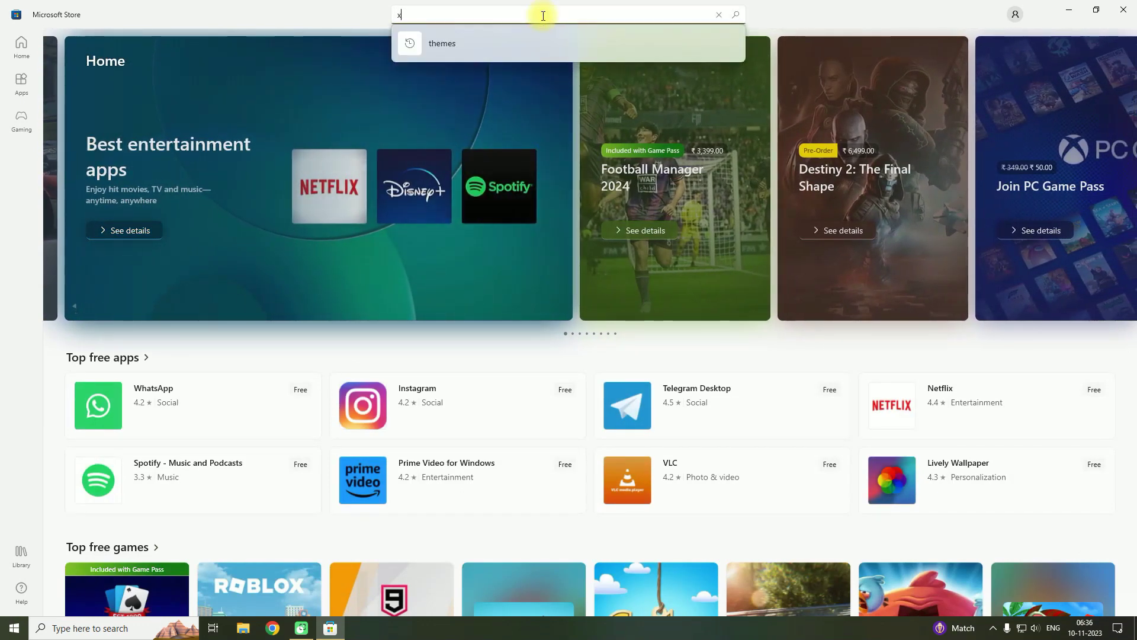
type("xdm")
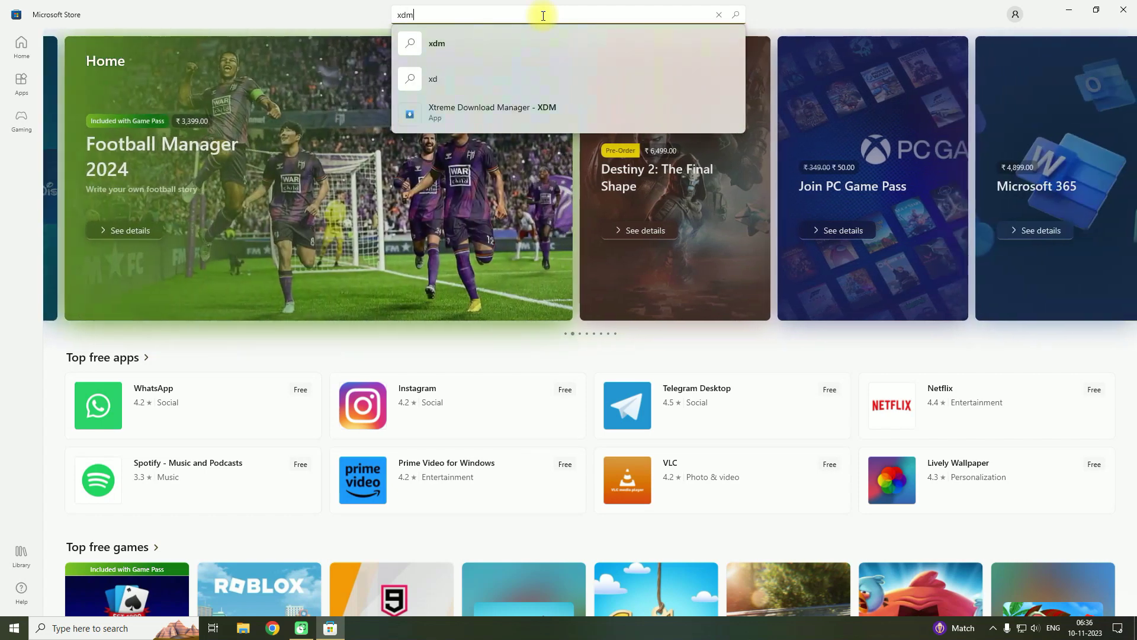
left_click(513, 115)
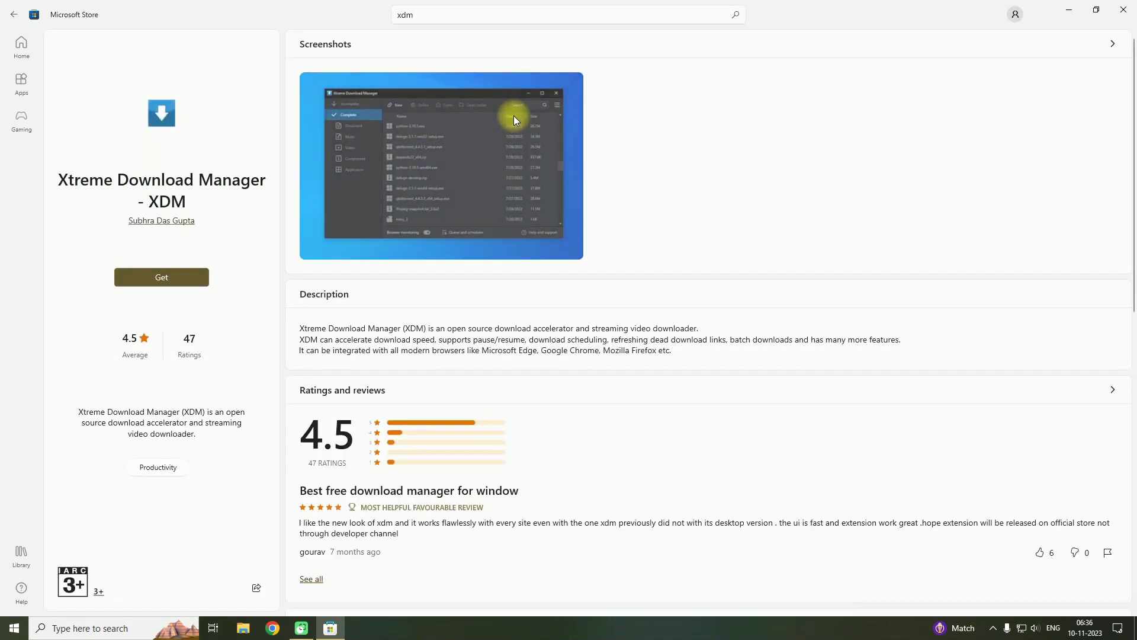
left_click(173, 275)
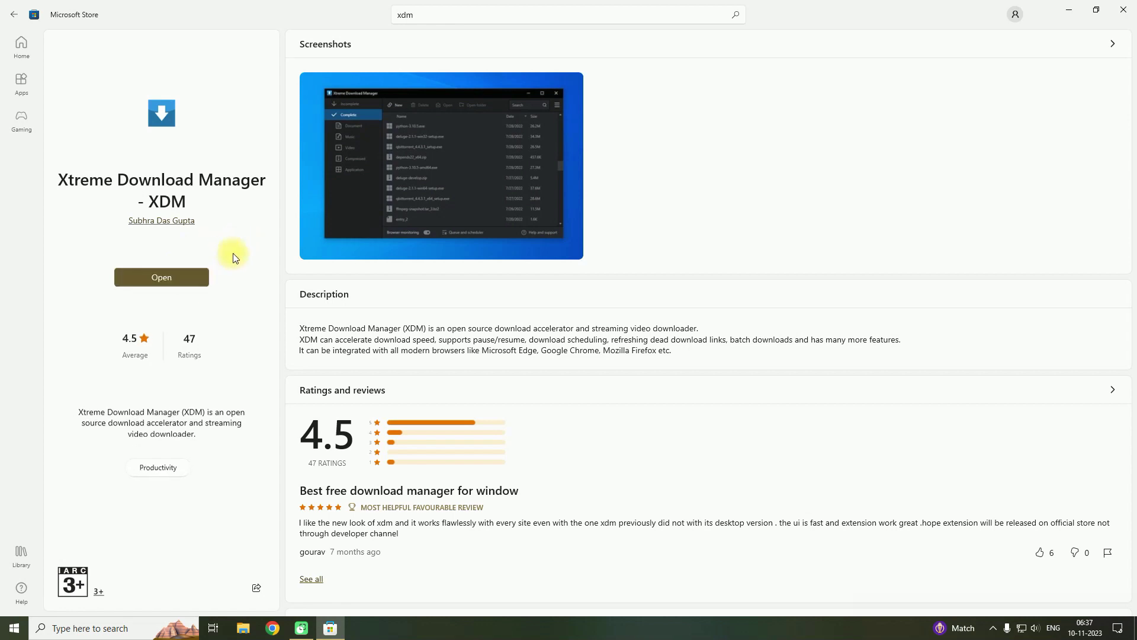
- Launch the newly installed XDM and close the Microsoft Store window
left_click(179, 277)
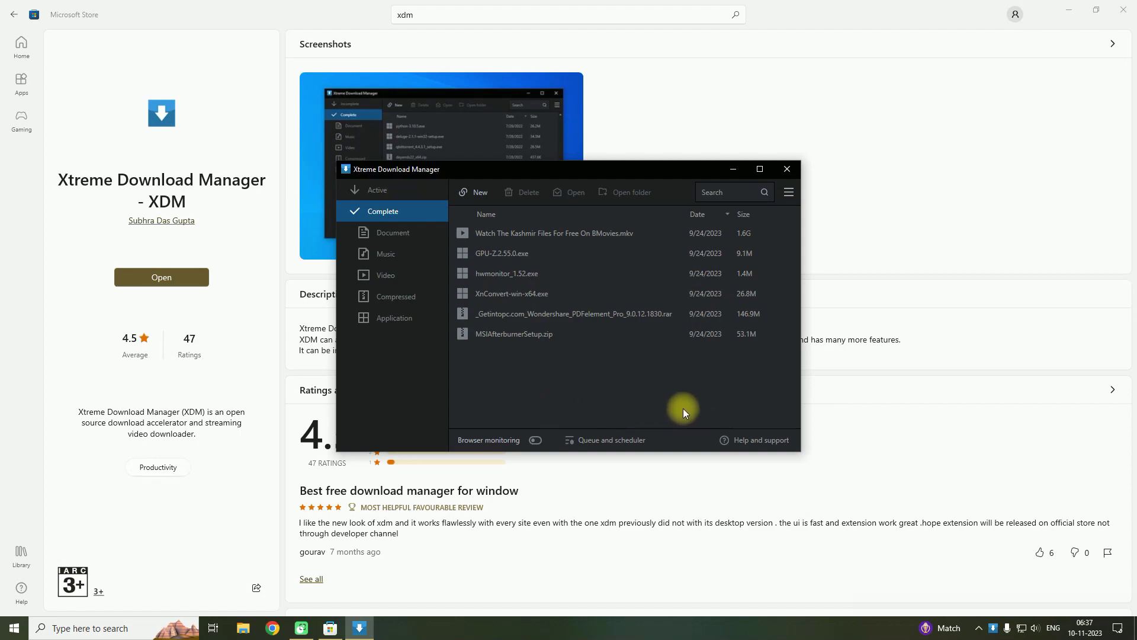
left_click(1125, 10)
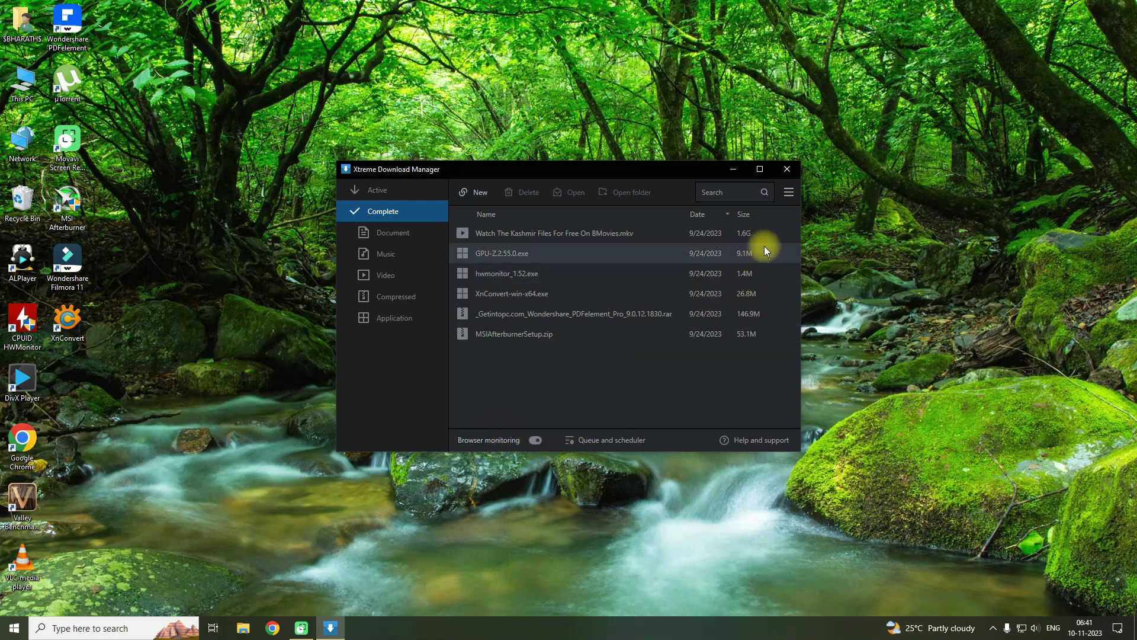
- From XDM's Browser monitoring settings, start the Google Chrome extension setup
left_click(790, 192)
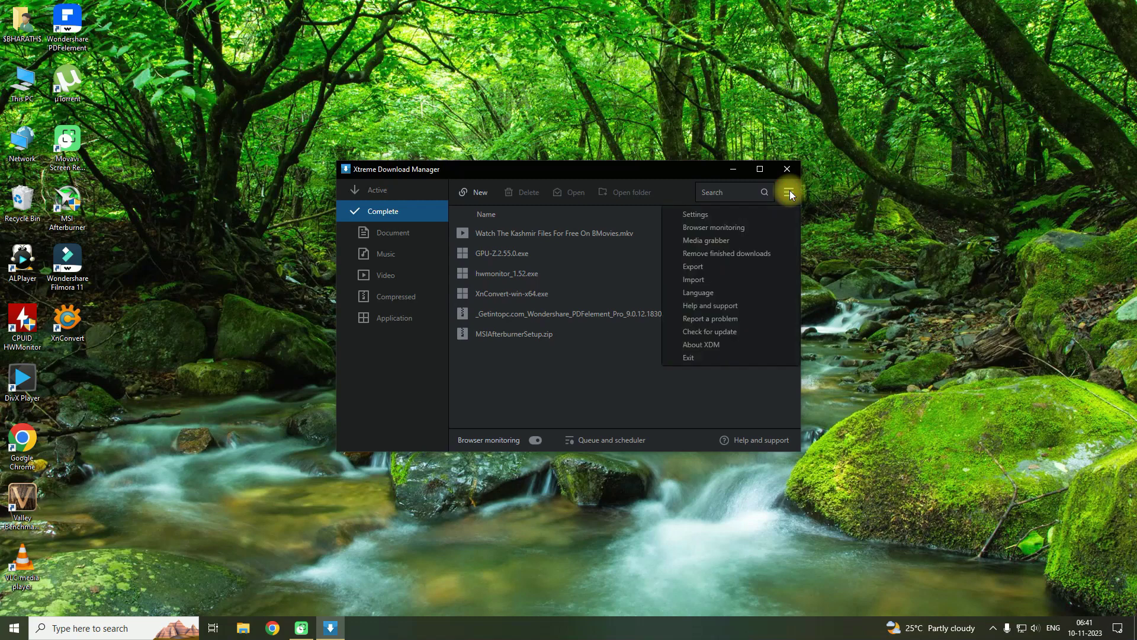
left_click(738, 229)
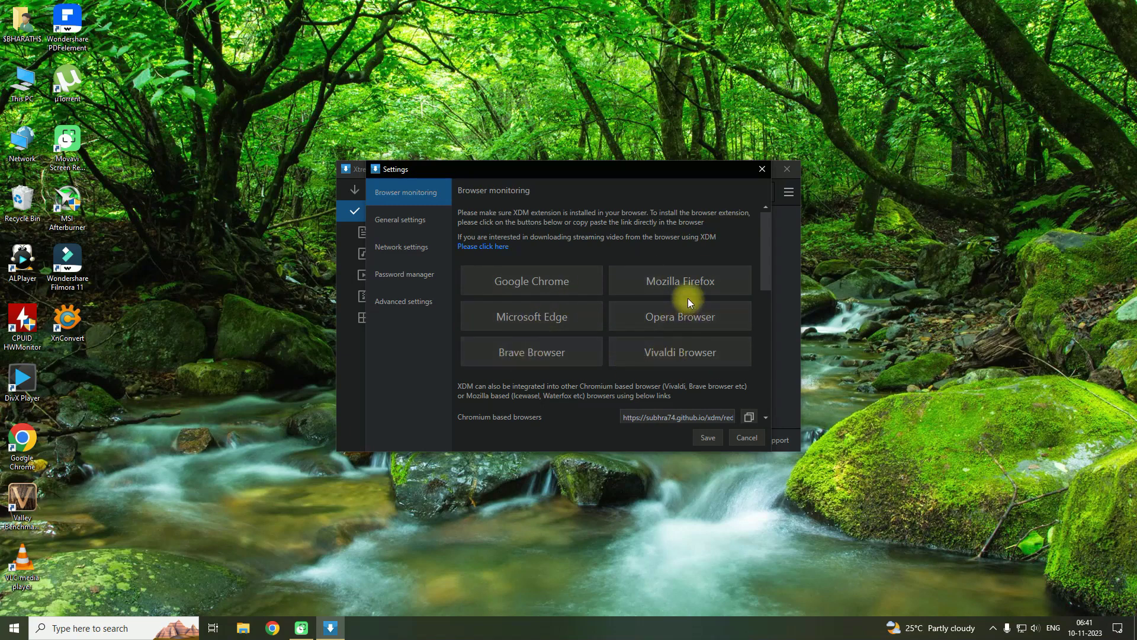
left_click(541, 284)
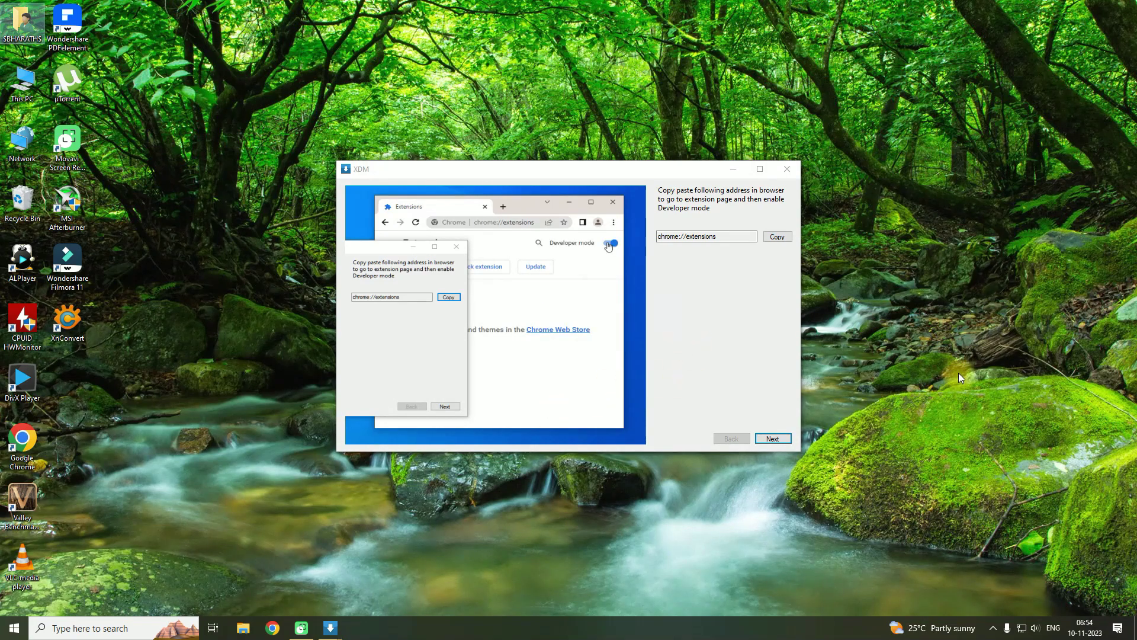
- In Chrome, go to Settings > Extensions and turn on Developer mode
left_click(273, 628)
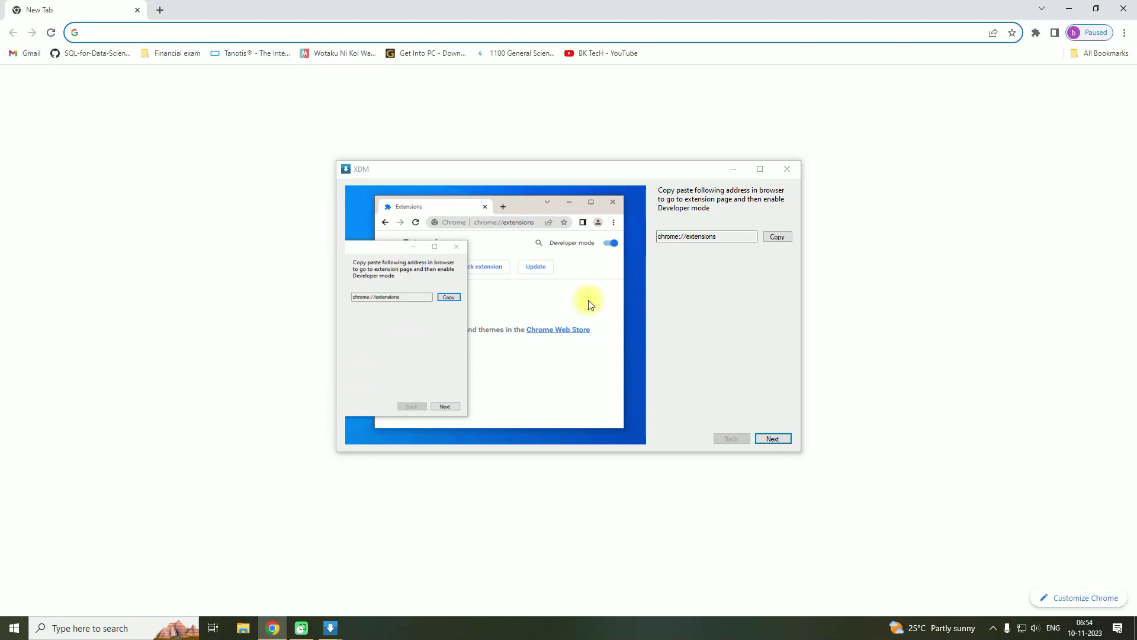
left_click(1125, 33)
left_click(1008, 246)
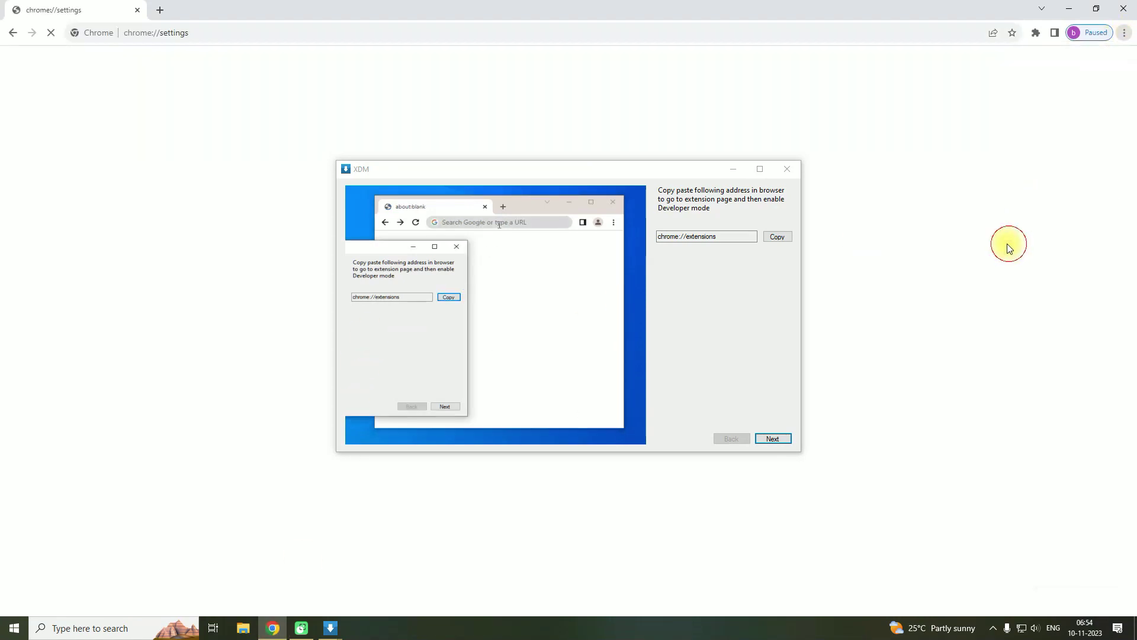
left_click(59, 422)
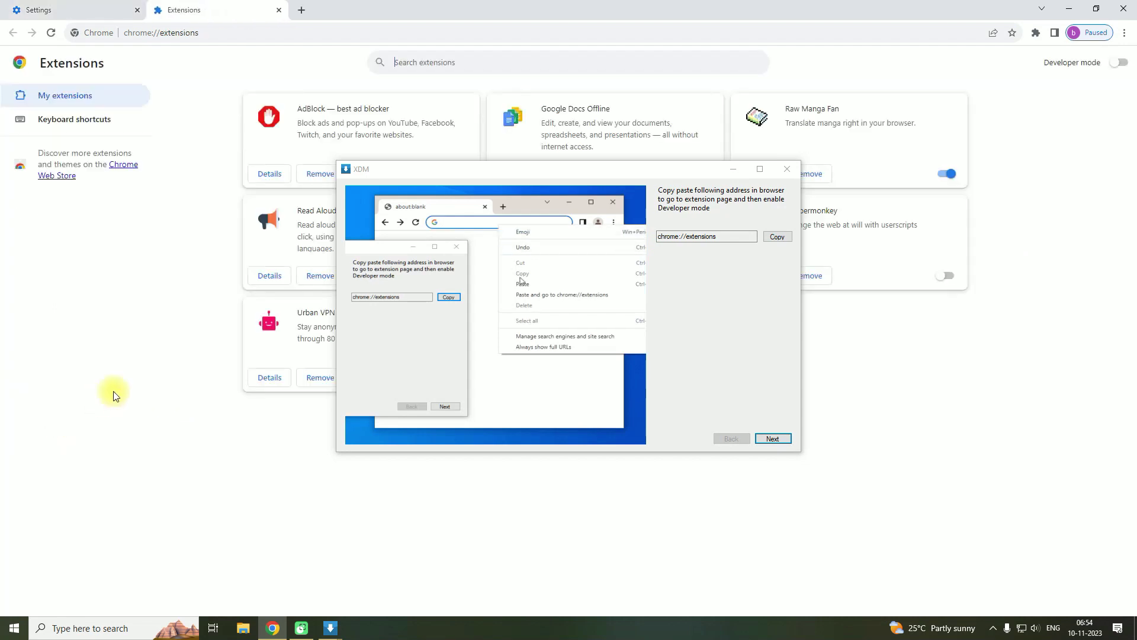
left_click(1121, 63)
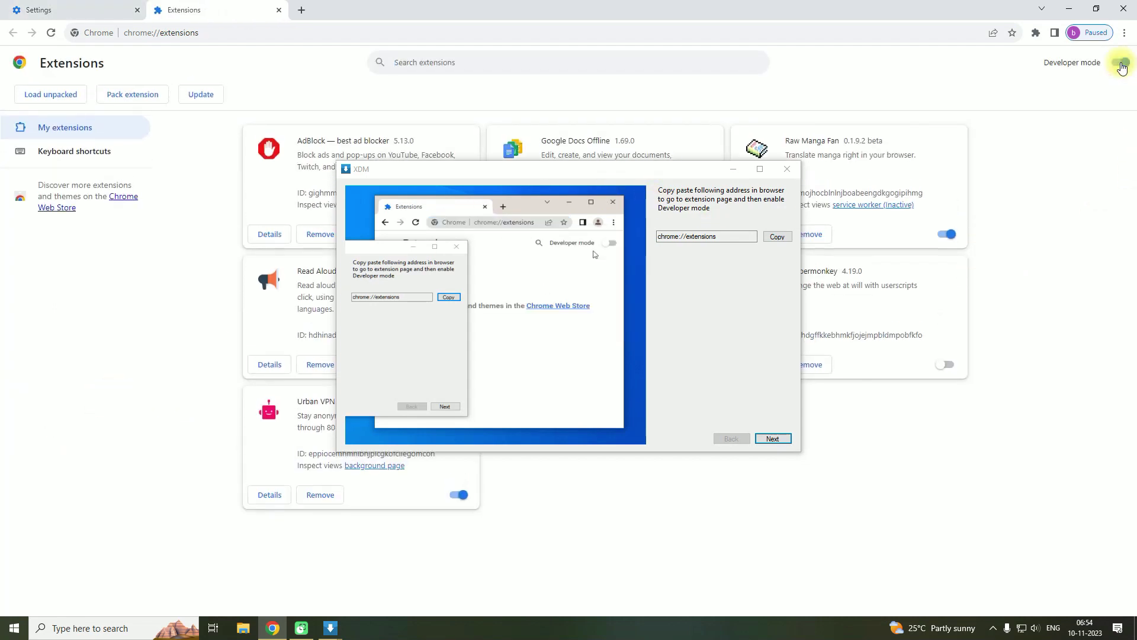
- Drag the XDM Integration Module onto Chrome's extensions page and close XDM's setup window
left_click(781, 439)
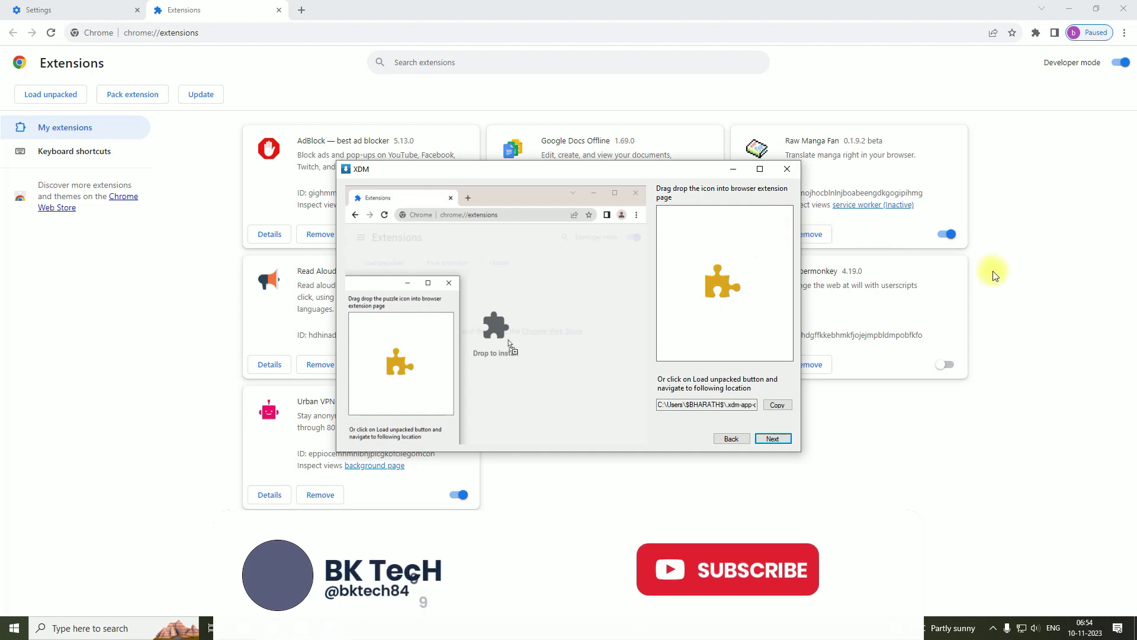
left_click_drag(714, 289, 1078, 327)
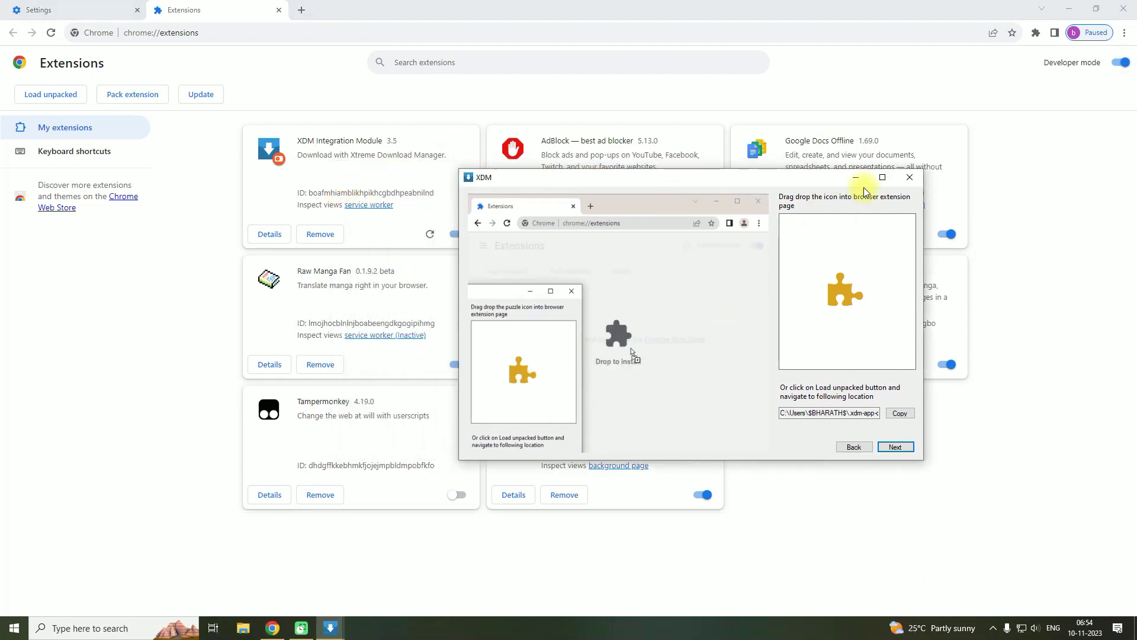
left_click(910, 177)
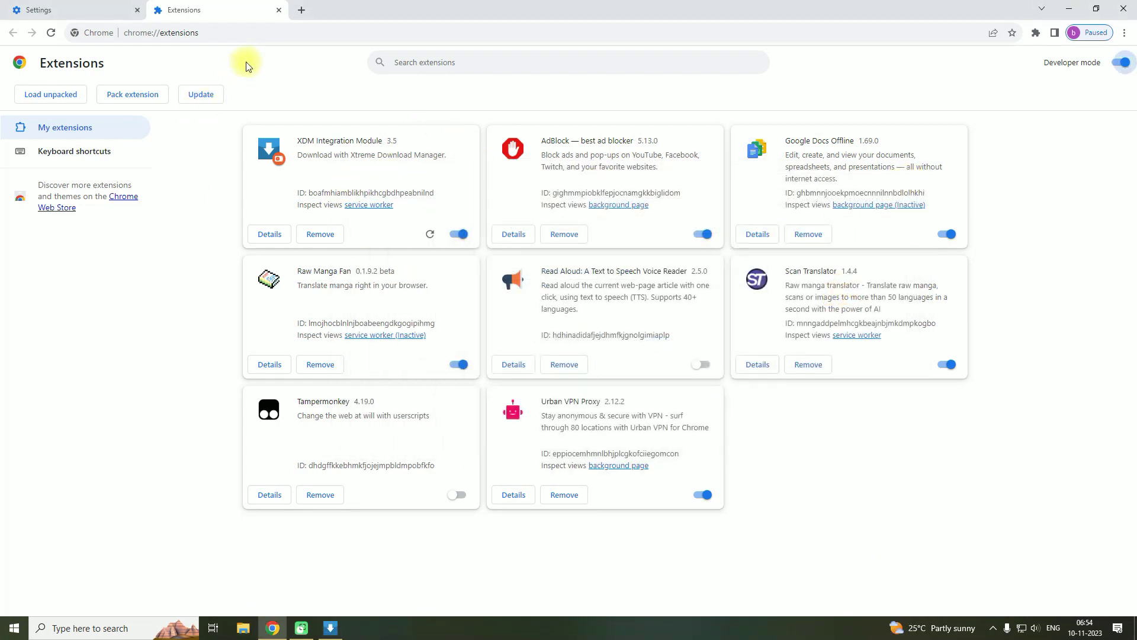
- In a new tab, open BK TecH's 'How to Block any Website' video, pause it, and show the extensions list
left_click(304, 9)
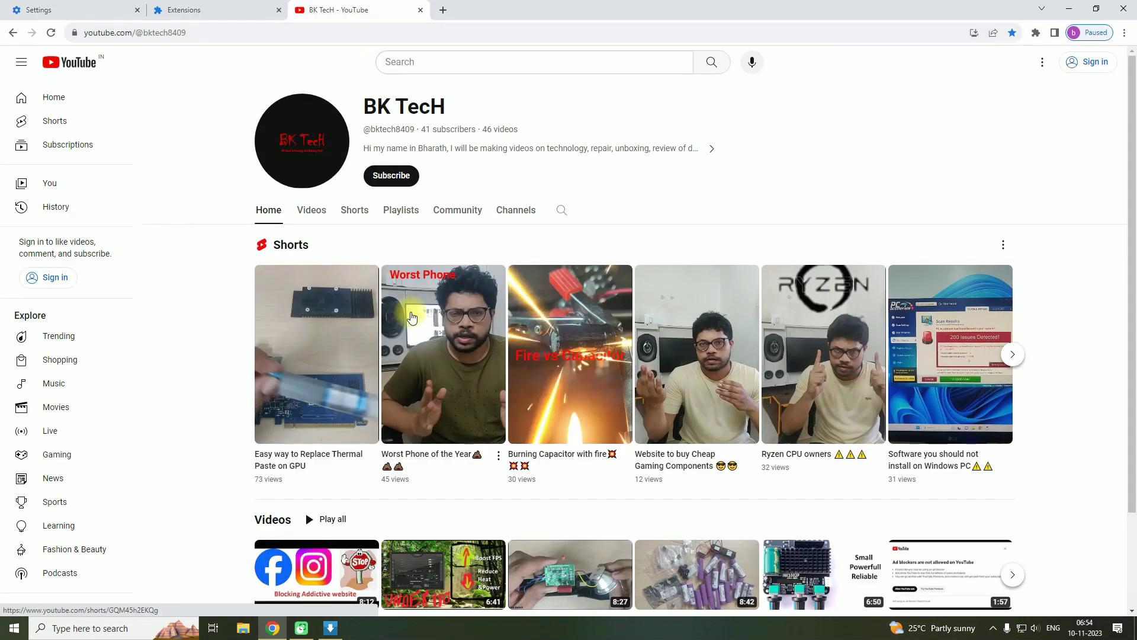
scroll(412, 317, "down", 2)
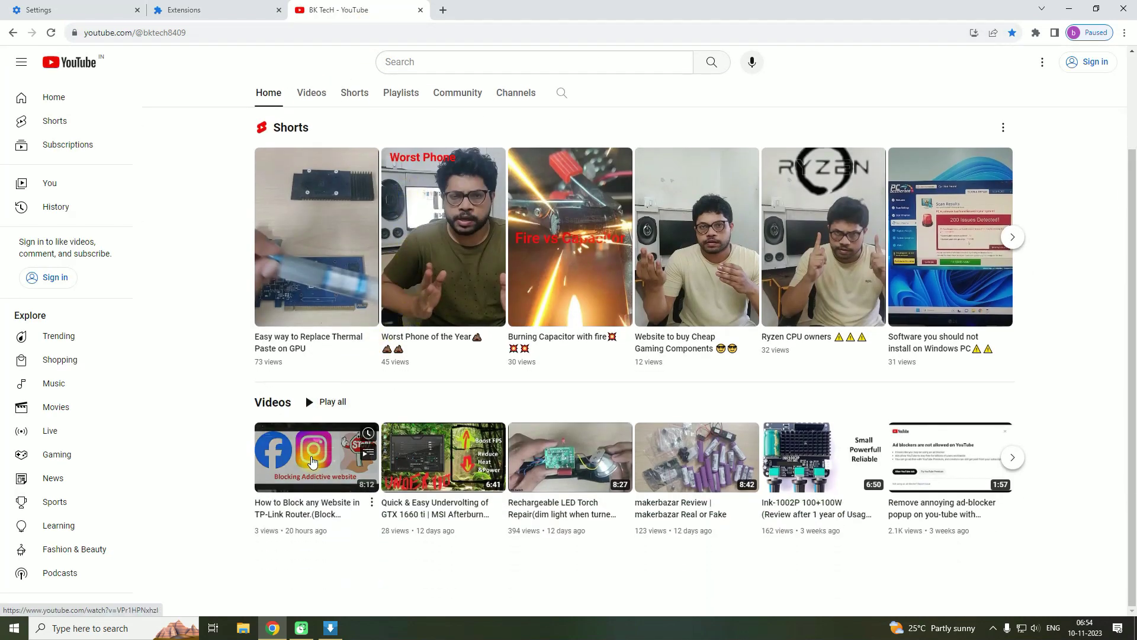
left_click(311, 456)
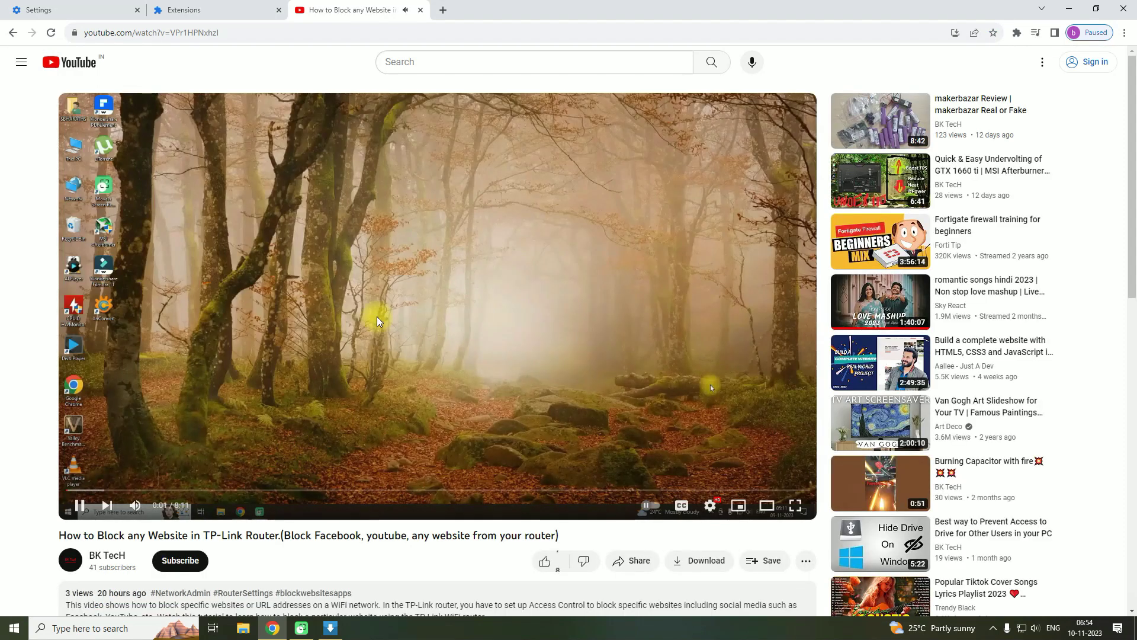
left_click(684, 374)
left_click(1016, 34)
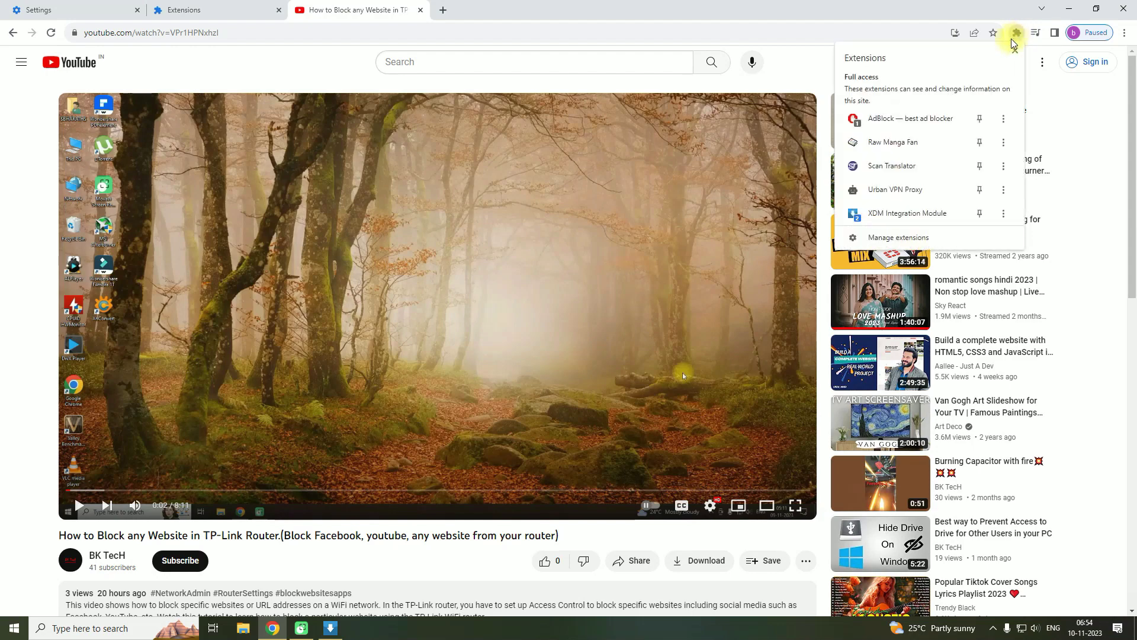
- Download the 1080p MKV (32.6M) version through XDM, saving to This PC > Desktop
left_click(891, 215)
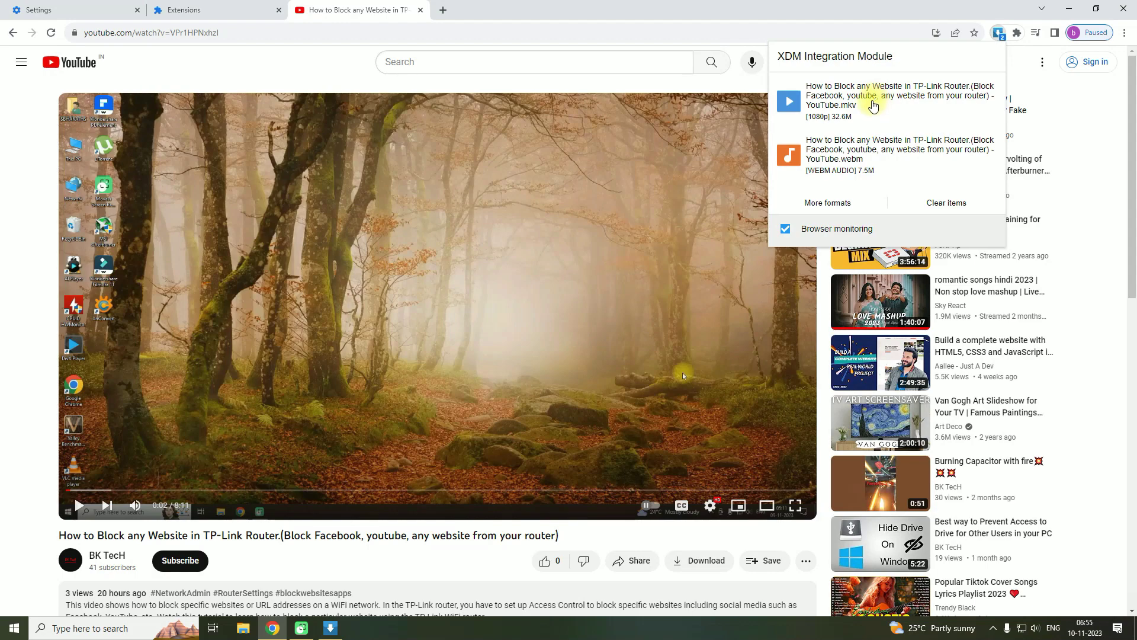
left_click(873, 105)
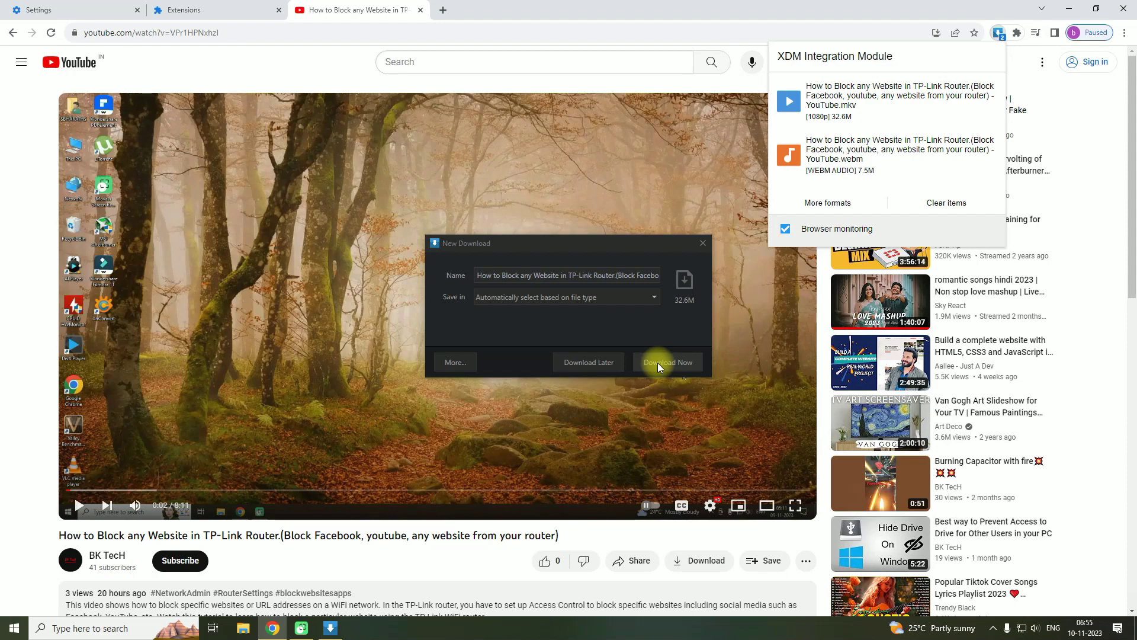
left_click(628, 297)
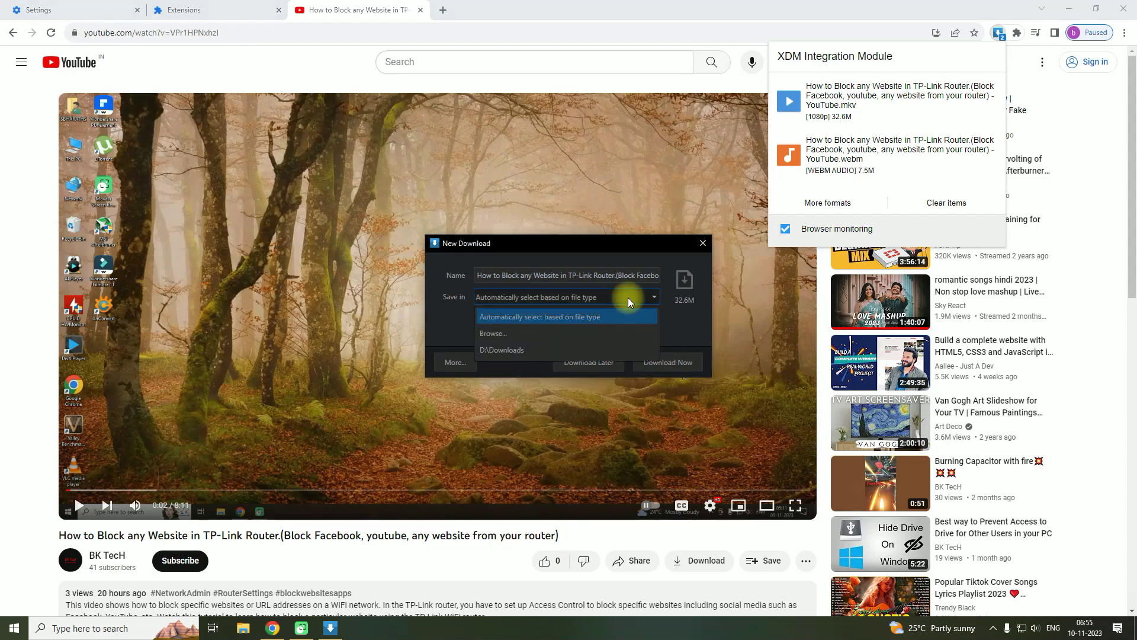
left_click(592, 333)
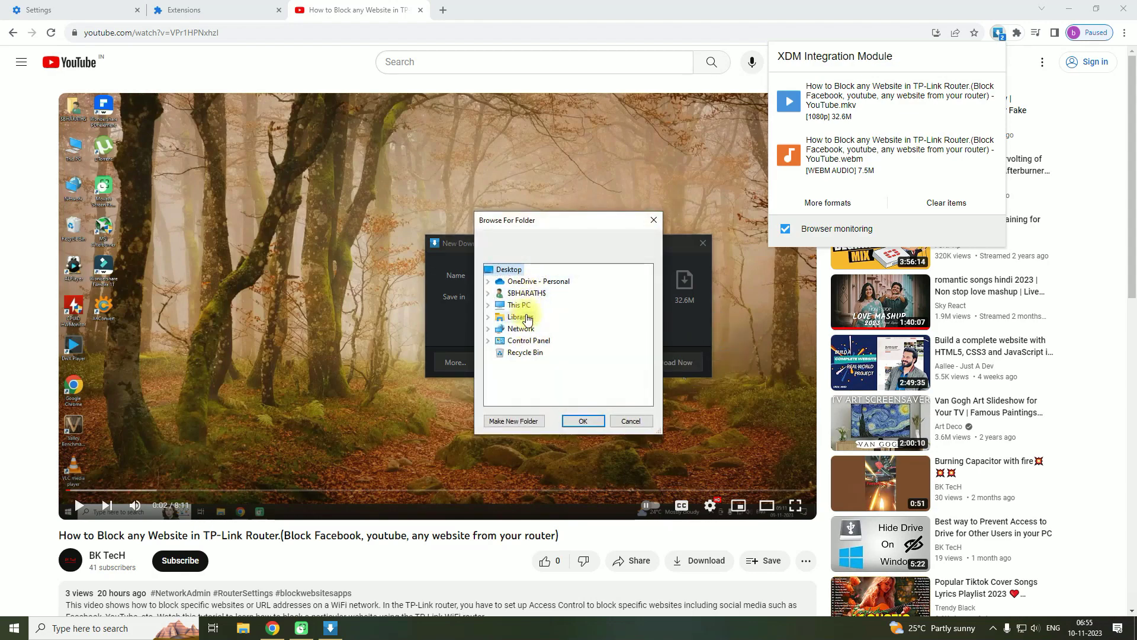
left_click(488, 305)
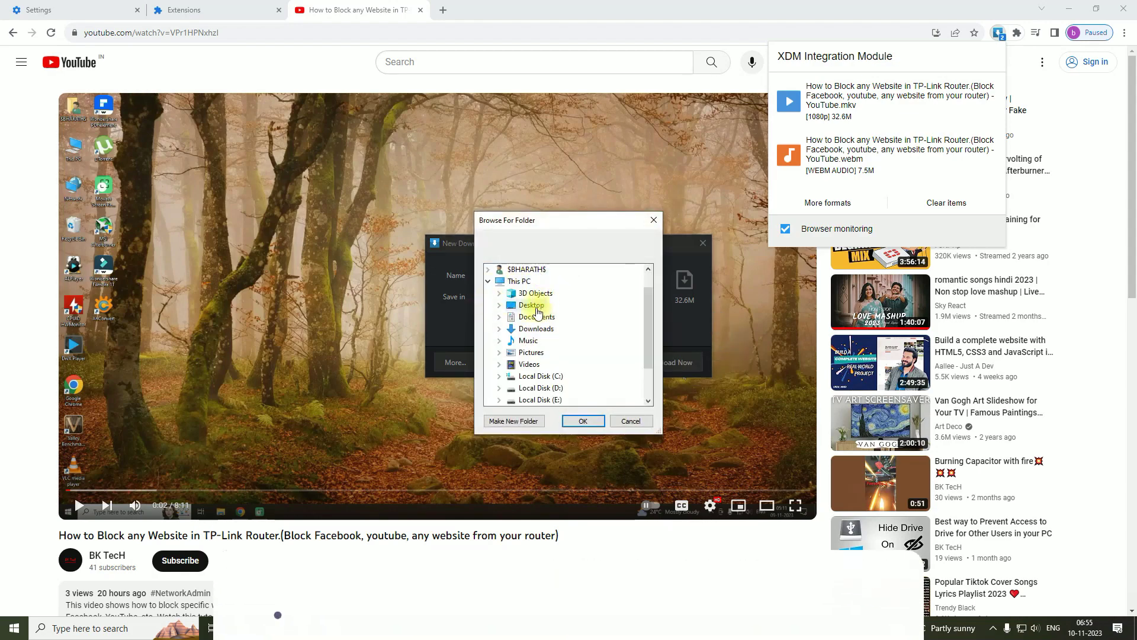
left_click(581, 420)
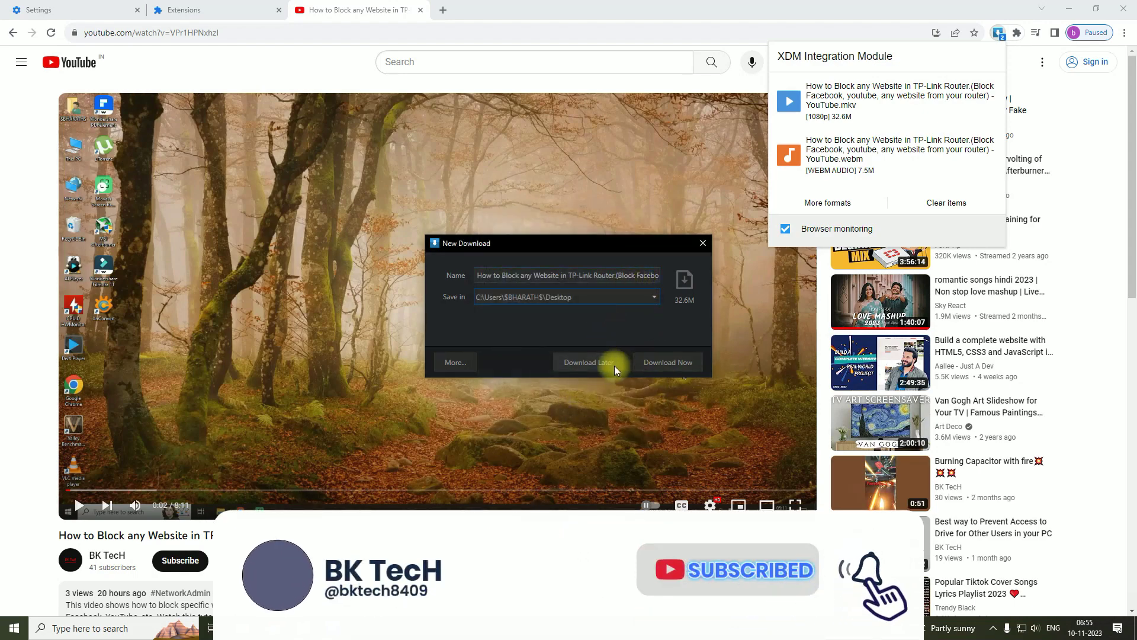
left_click(667, 362)
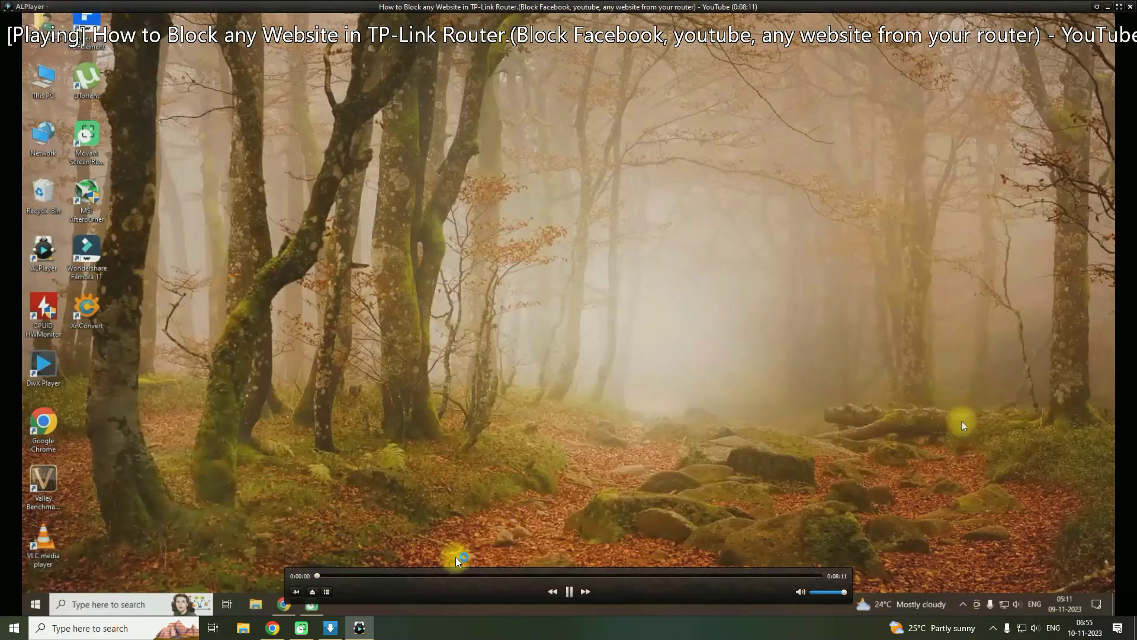
- Skip the video ahead to the Access Control section, then close ALPlayer
left_click(327, 575)
left_click(353, 578)
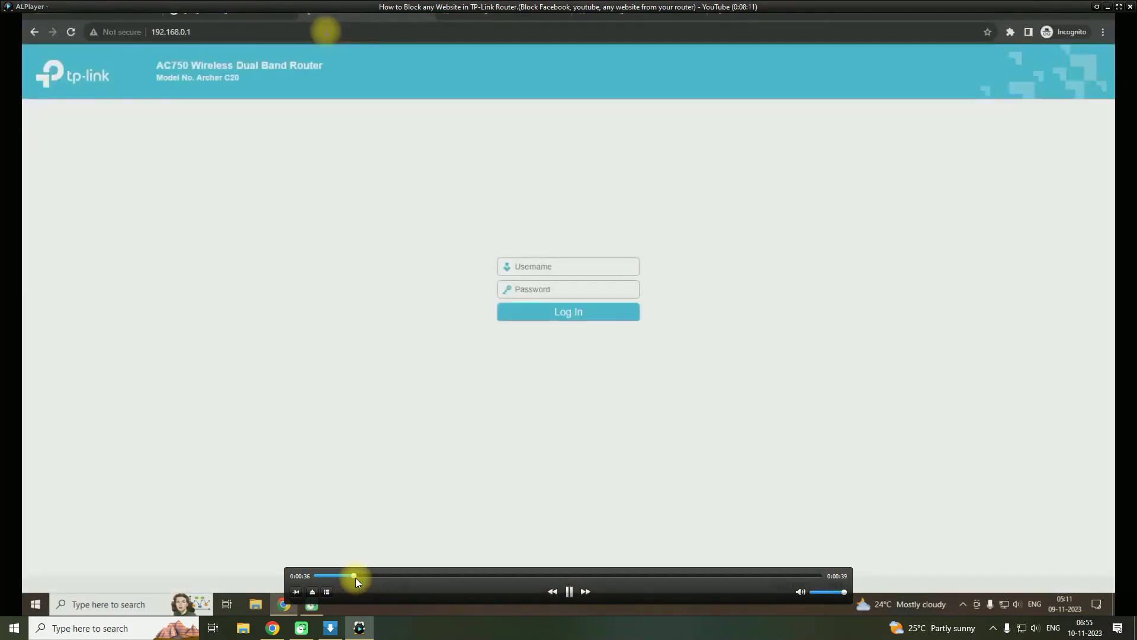
left_click_drag(355, 577, 379, 578)
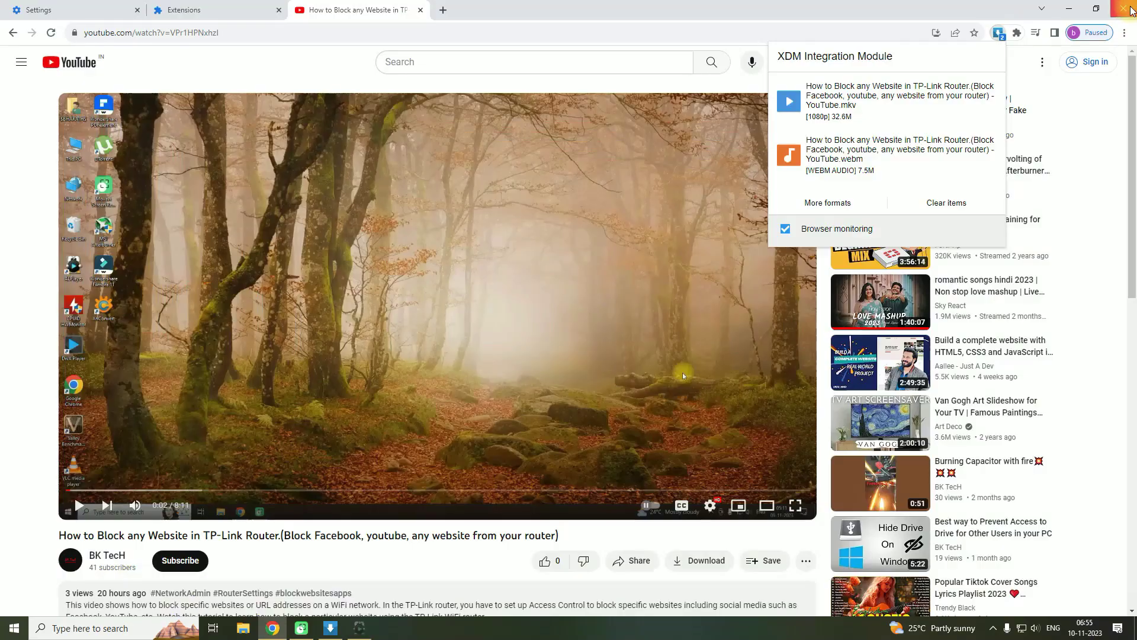
left_click(1129, 6)
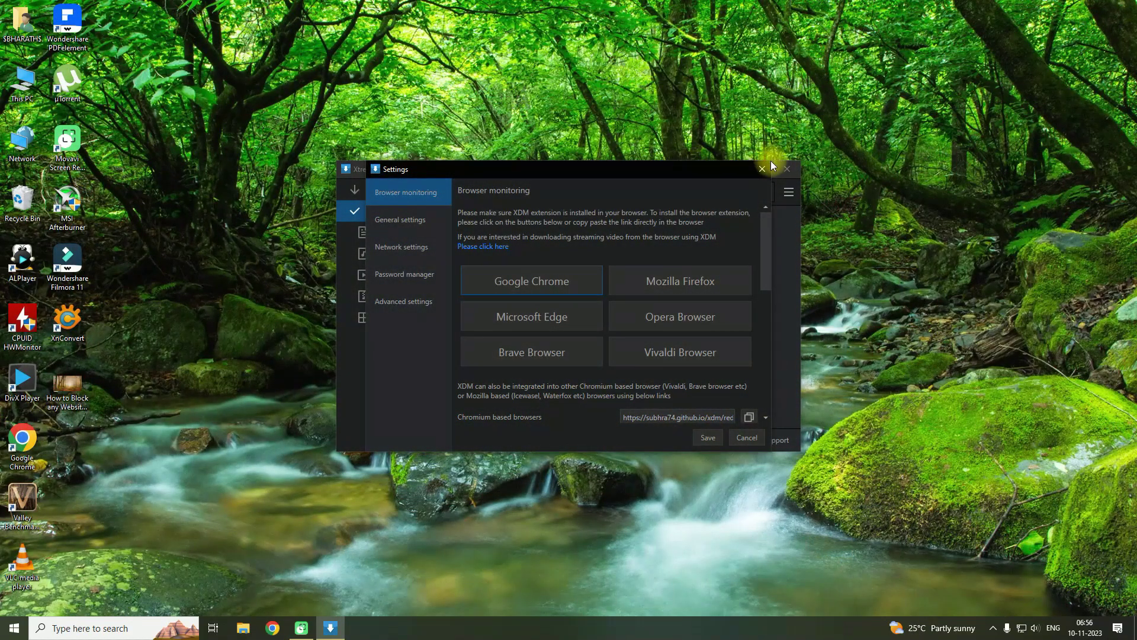
- Close the XDM Settings dialog, then the Xtreme Download Manager window
left_click(761, 170)
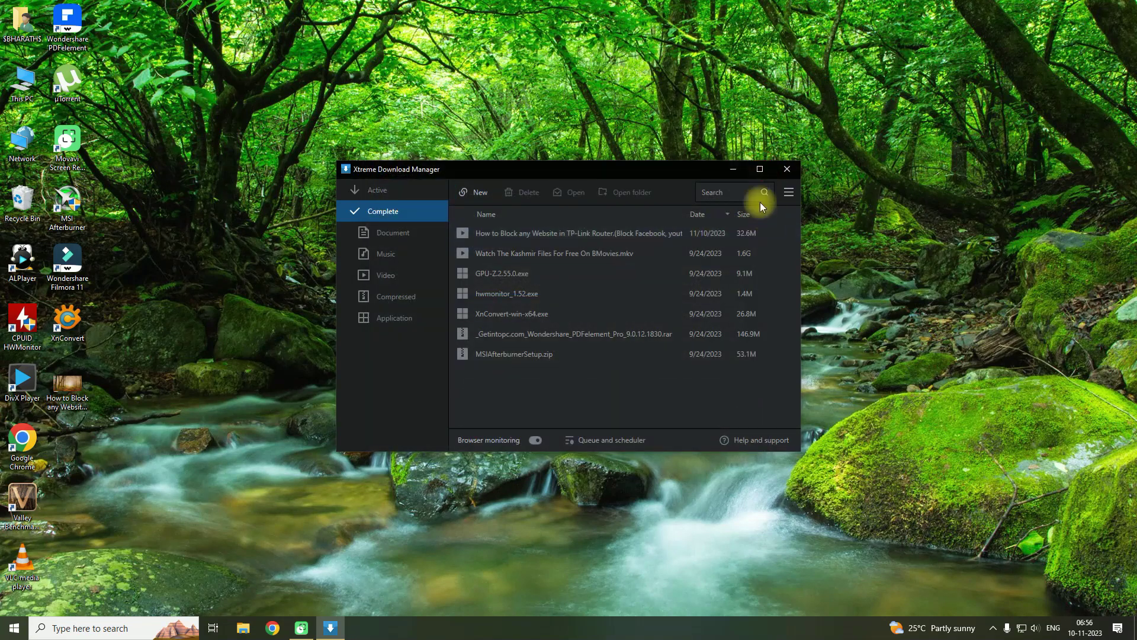
left_click(787, 169)
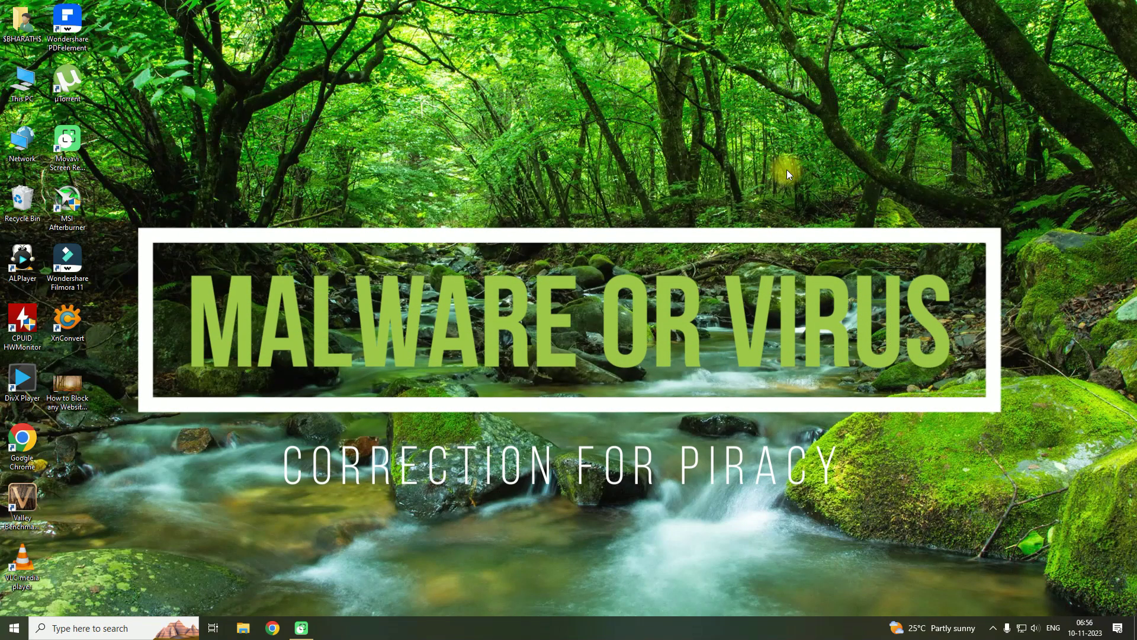